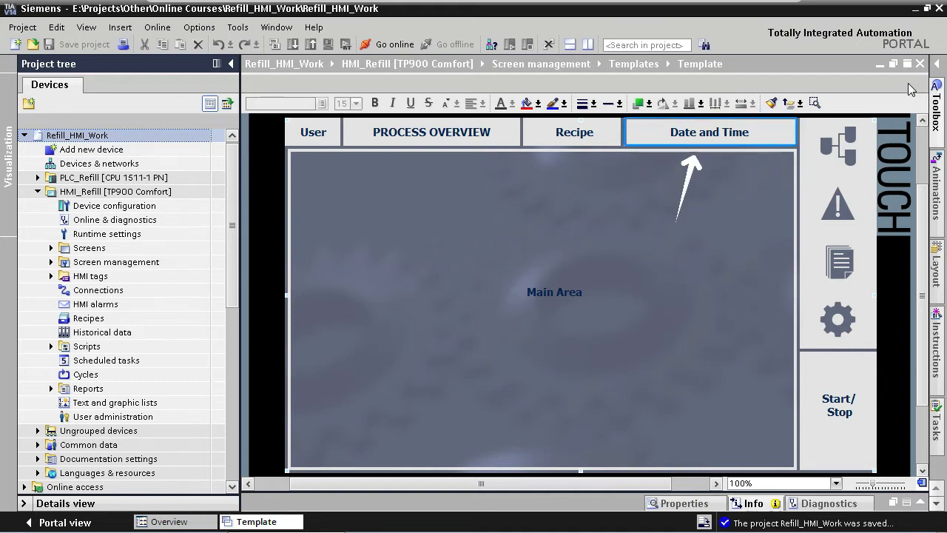
Delete the Date and Time label and drag a Date/time field onto the template's top area.
{"action": "left_click", "coordinate": [725, 133]}
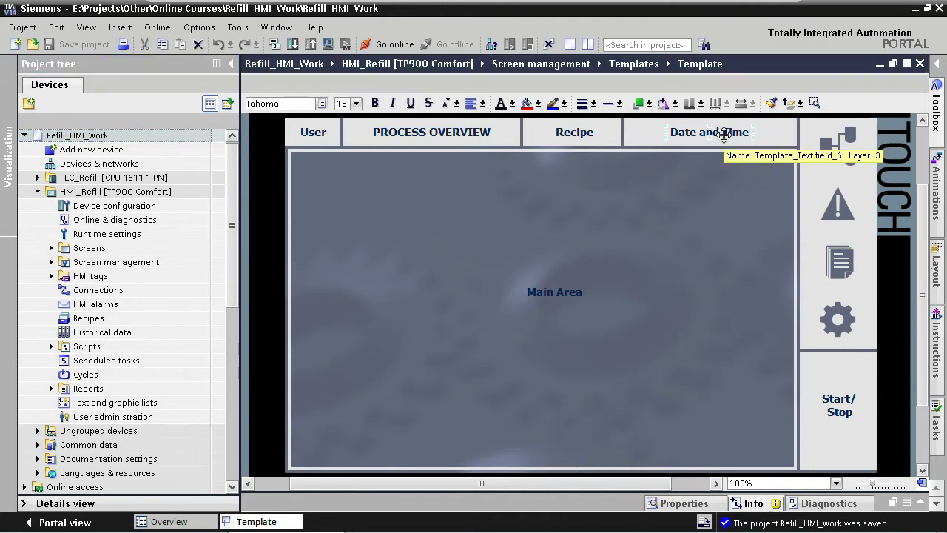
{"action": "key", "text": "Delete"}
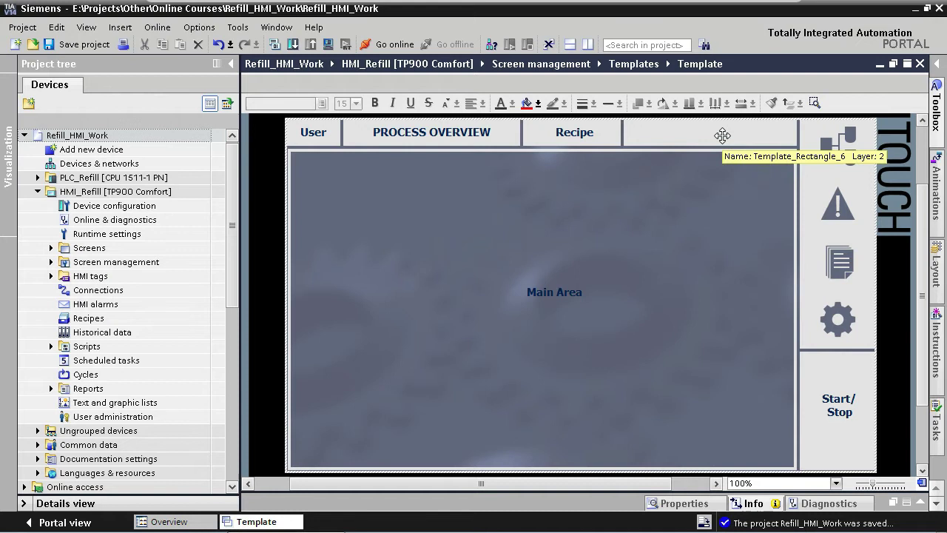
{"action": "left_click", "coordinate": [935, 130]}
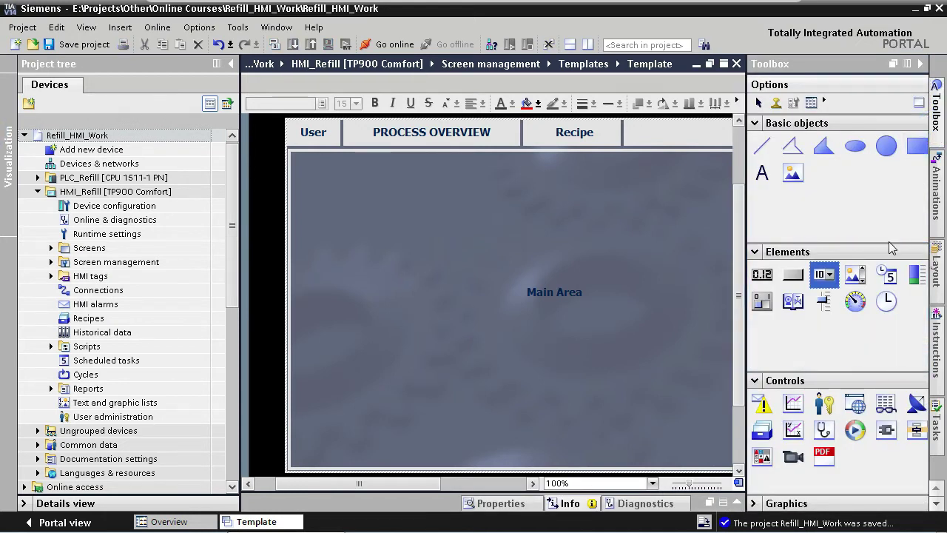
{"action": "left_click_drag", "start_coordinate": [889, 277], "coordinate": [640, 186]}
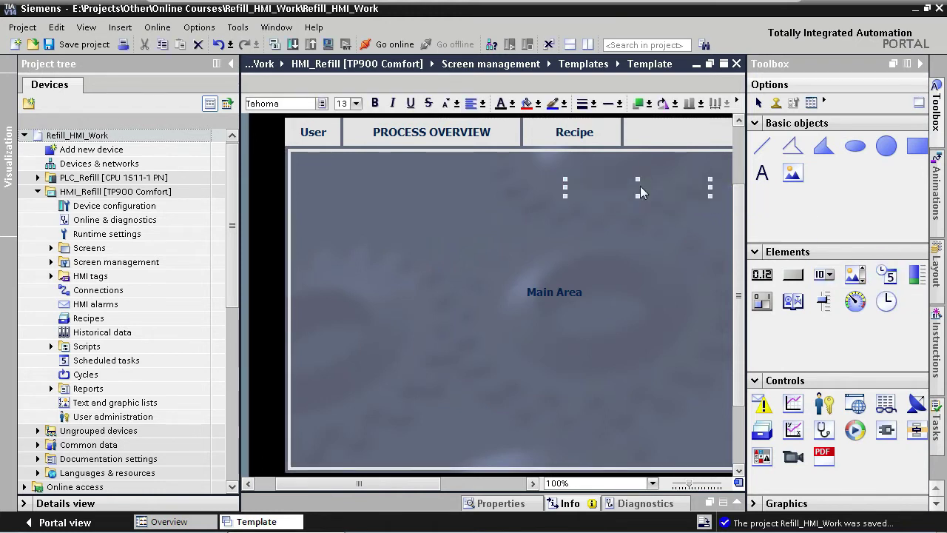
{"action": "left_click", "coordinate": [920, 64]}
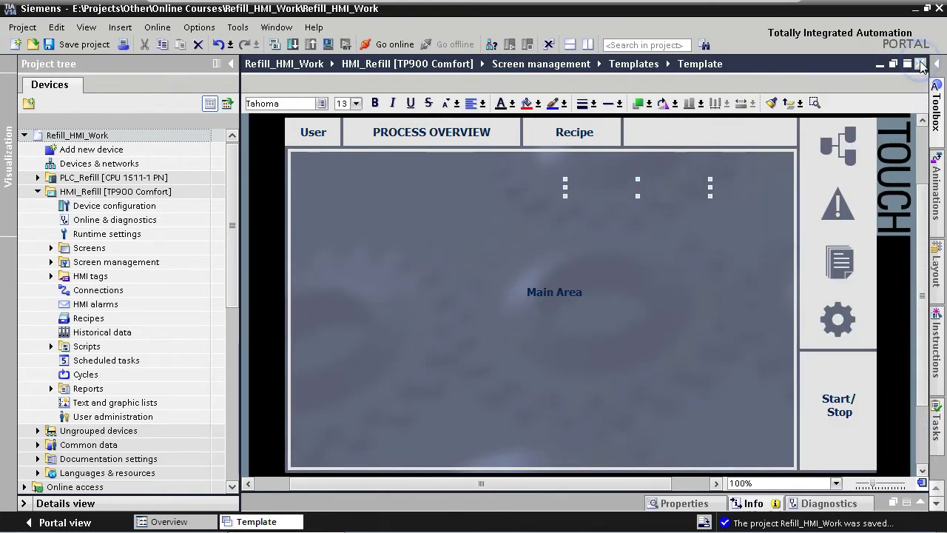
{"action": "left_click", "coordinate": [921, 504]}
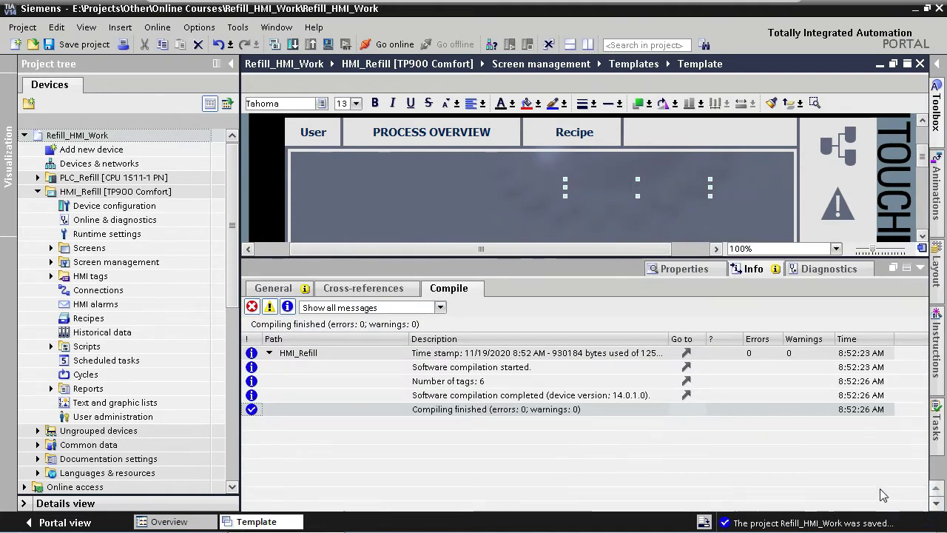
Assign the new date/time field to layer 3 - Layer_3 - Text in its Miscellaneous properties.
{"action": "left_click", "coordinate": [684, 269]}
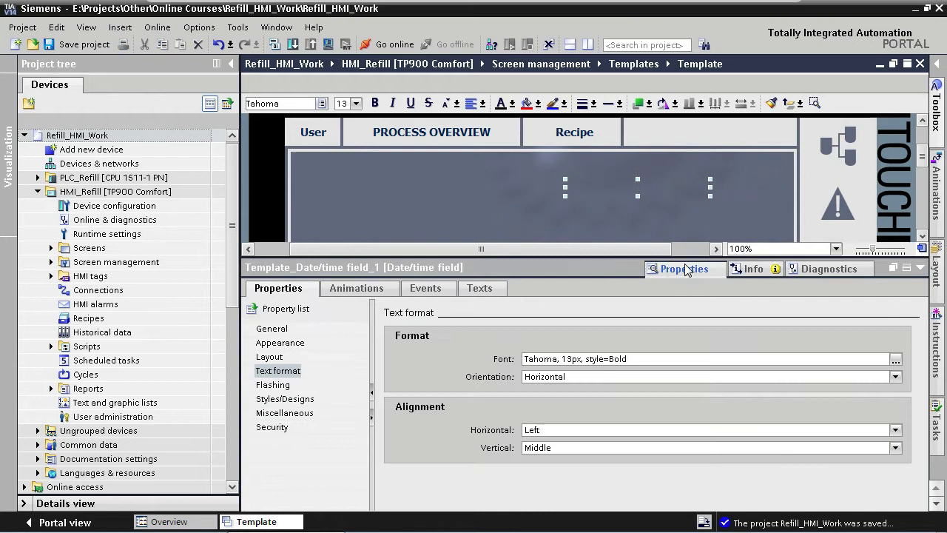
{"action": "left_click", "coordinate": [306, 414]}
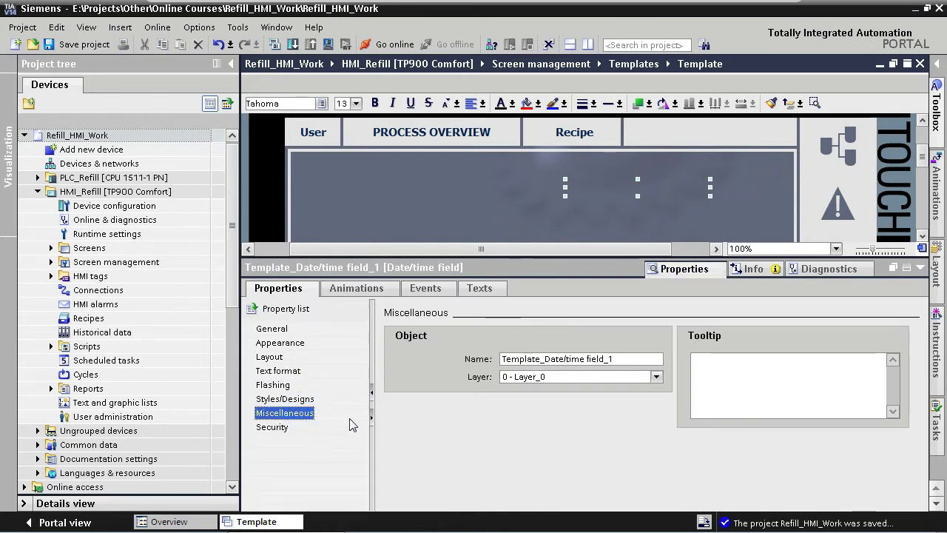
{"action": "left_click", "coordinate": [656, 378]}
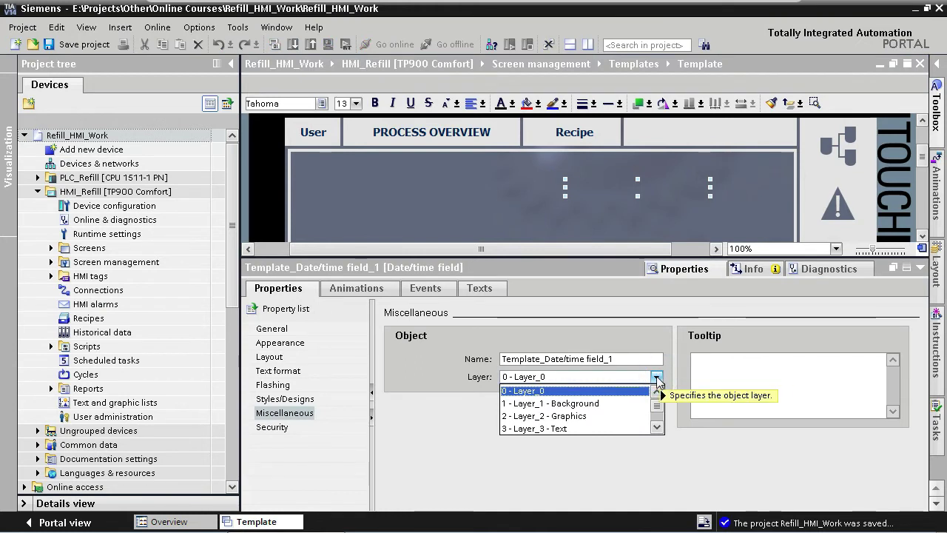
{"action": "left_click", "coordinate": [551, 429]}
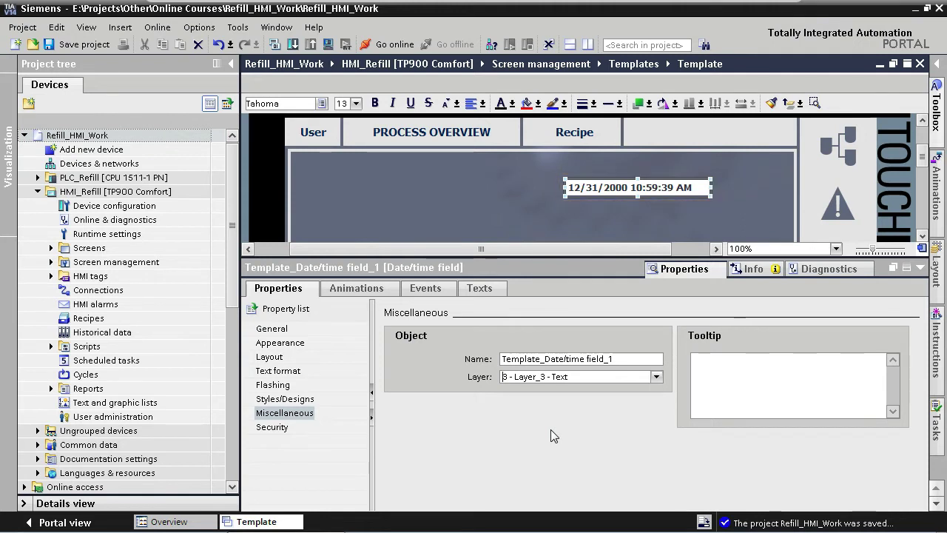
Give the date/time field a transparent fill pattern and border width 0.
{"action": "left_click", "coordinate": [295, 345]}
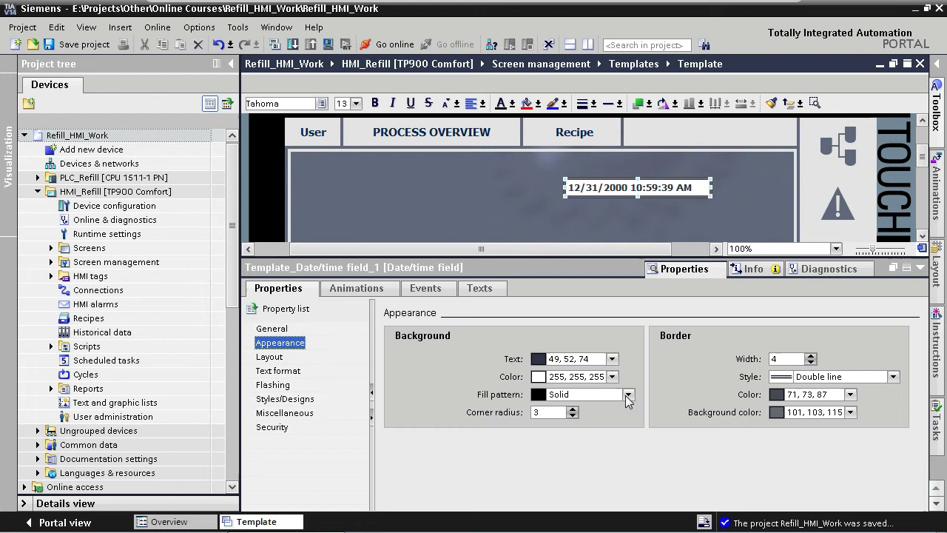
{"action": "left_click", "coordinate": [628, 394]}
{"action": "left_click", "coordinate": [572, 409]}
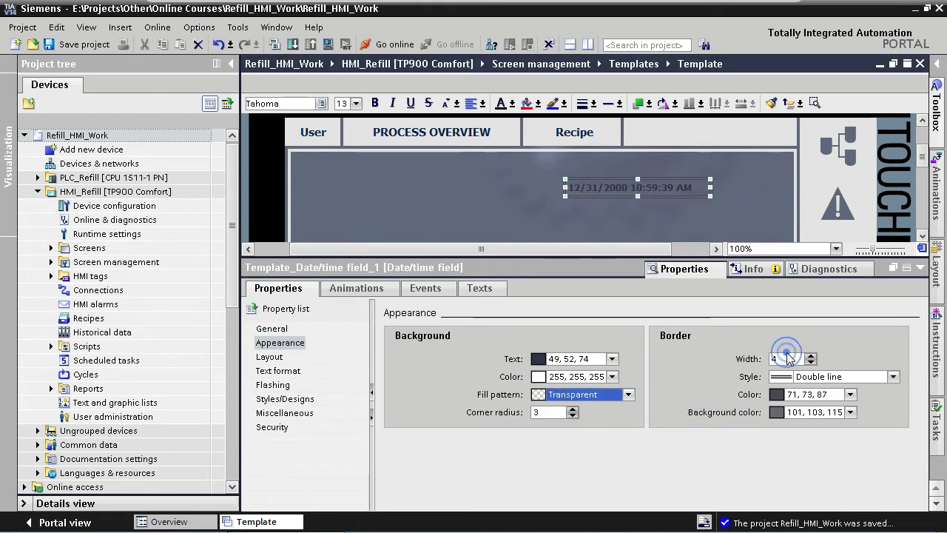
{"action": "double_click", "coordinate": [789, 359]}
{"action": "type", "text": "0"}
{"action": "key", "text": "Return"}
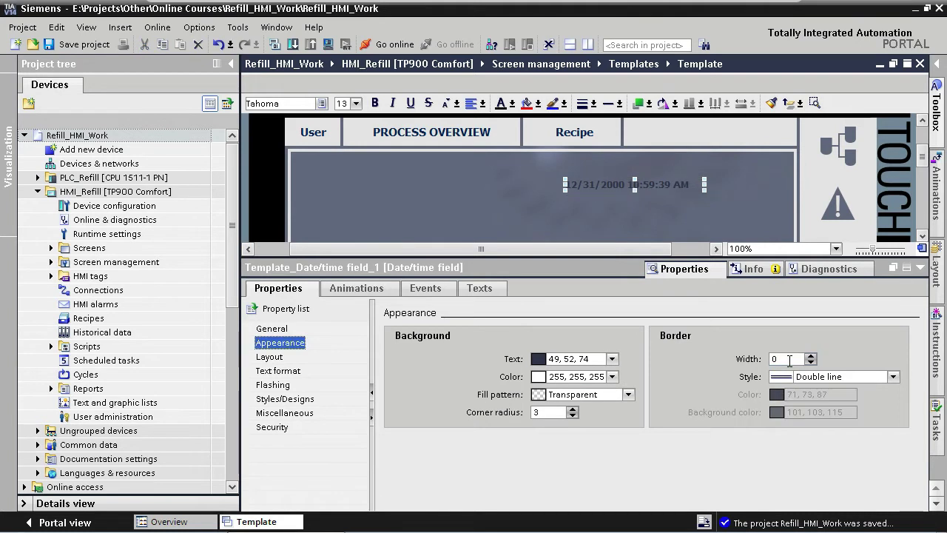
Set the date/time field's text colour to dark navy (0, 34, 85).
{"action": "left_click", "coordinate": [612, 359]}
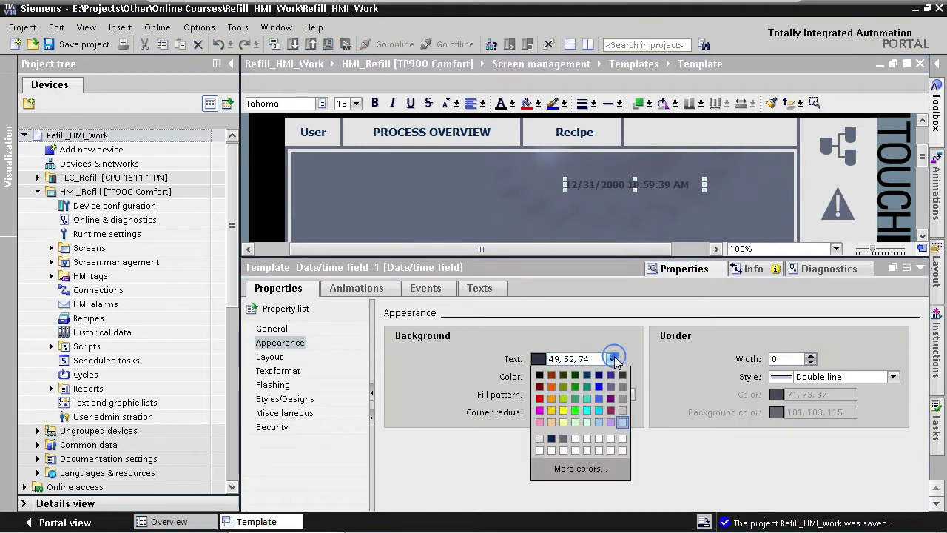
{"action": "left_click", "coordinate": [551, 438]}
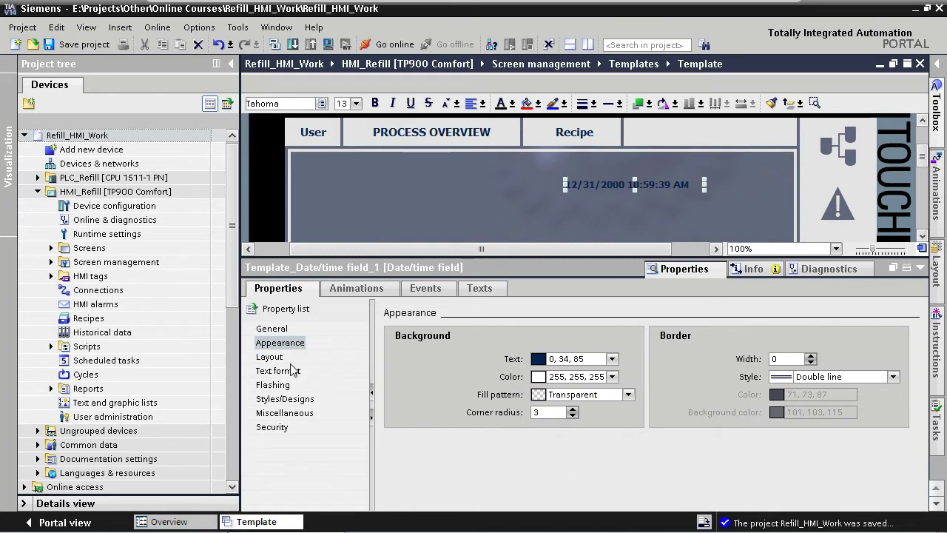
{"action": "left_click", "coordinate": [269, 357]}
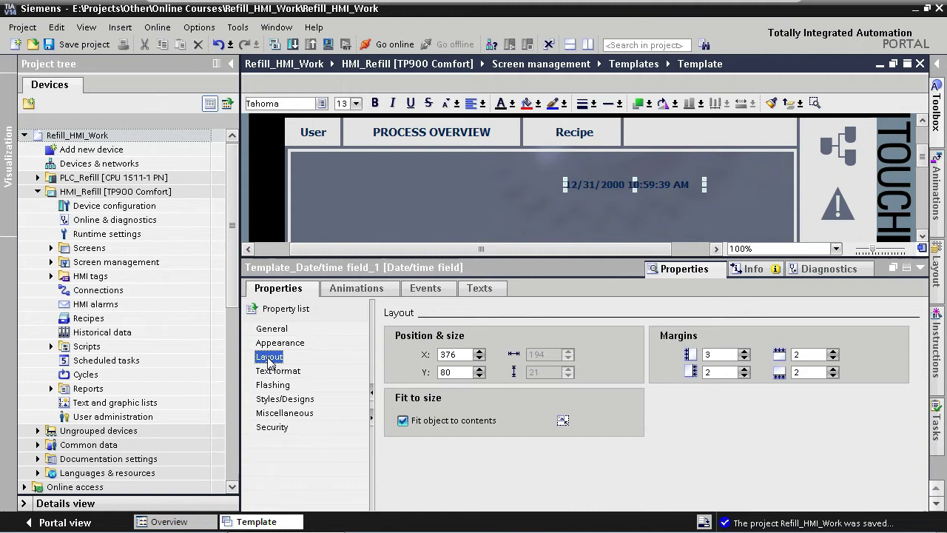
Change the field's font size to 15px and set horizontal alignment to Centered.
{"action": "left_click", "coordinate": [275, 370]}
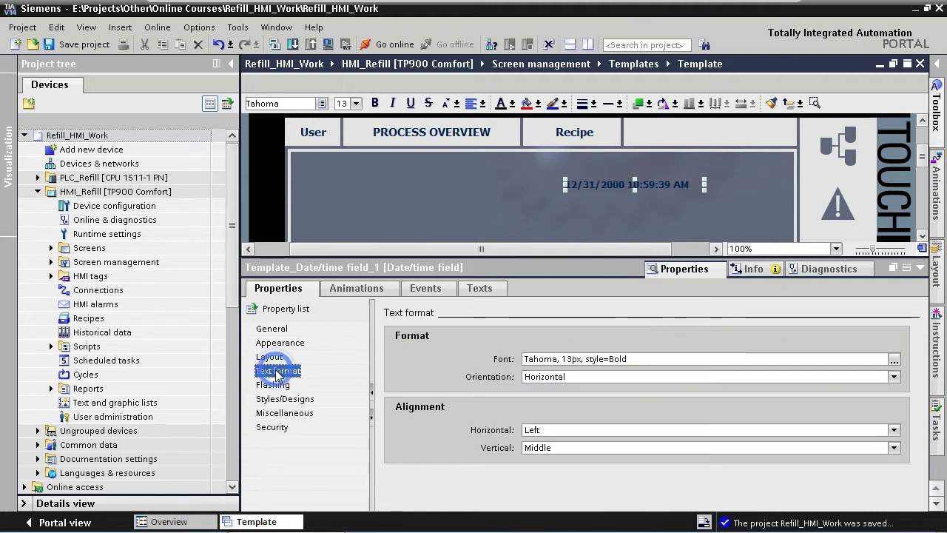
{"action": "left_click", "coordinate": [571, 359]}
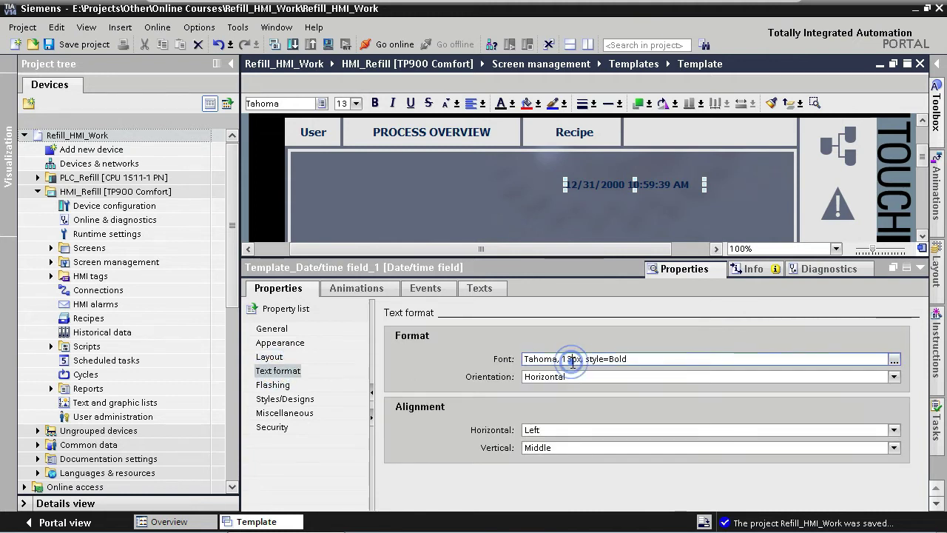
{"action": "key", "text": "BackSpace"}
{"action": "type", "text": "5"}
{"action": "key", "text": "Return"}
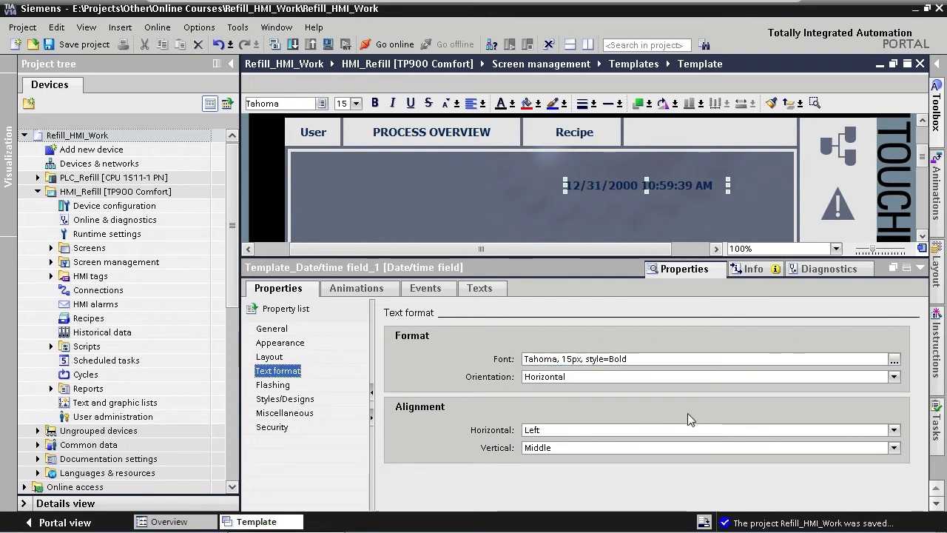
{"action": "left_click", "coordinate": [894, 430]}
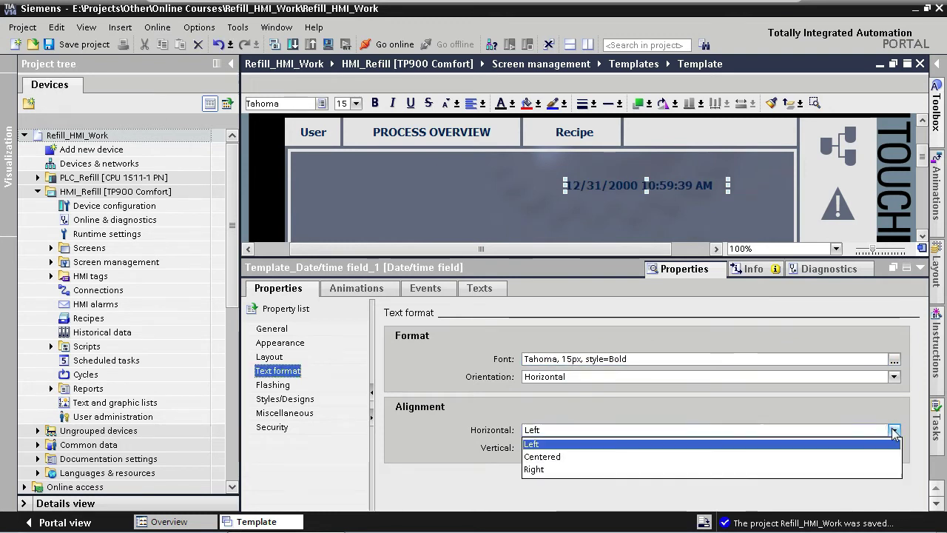
{"action": "left_click", "coordinate": [559, 459]}
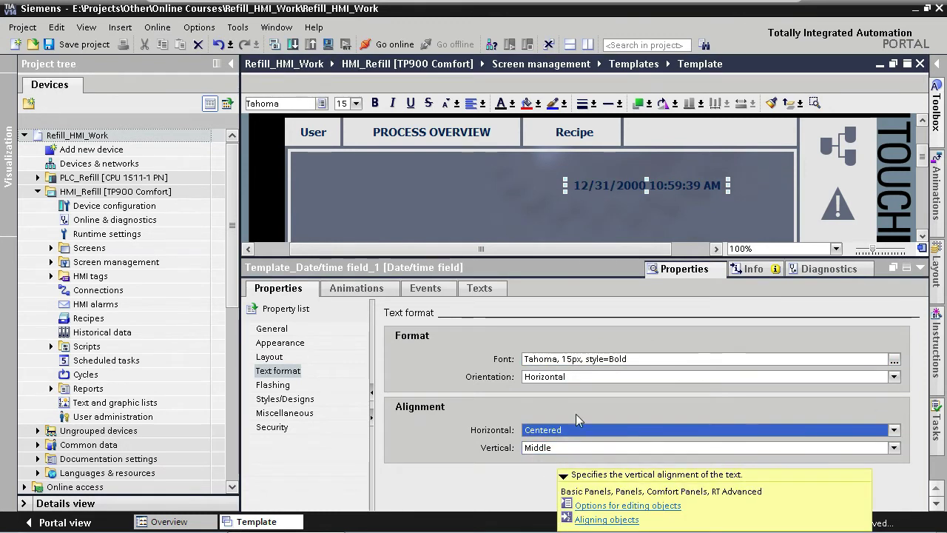
Drag the date/time field into the top info bar next to Recipe and nudge it into position.
{"action": "left_click", "coordinate": [665, 183]}
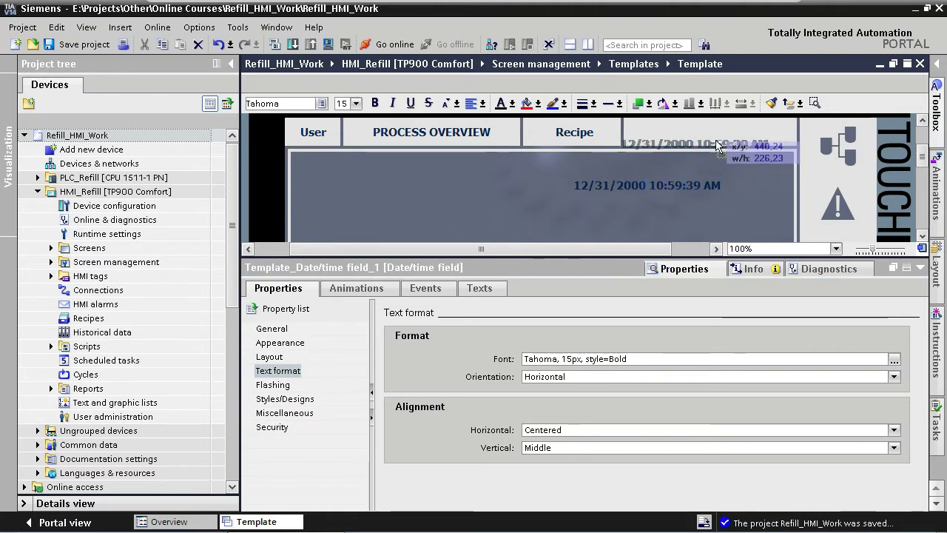
{"action": "scroll", "coordinate": [721, 154], "scroll_direction": "up", "scroll_amount": 1}
{"action": "left_click_drag", "start_coordinate": [723, 146], "coordinate": [732, 161]}
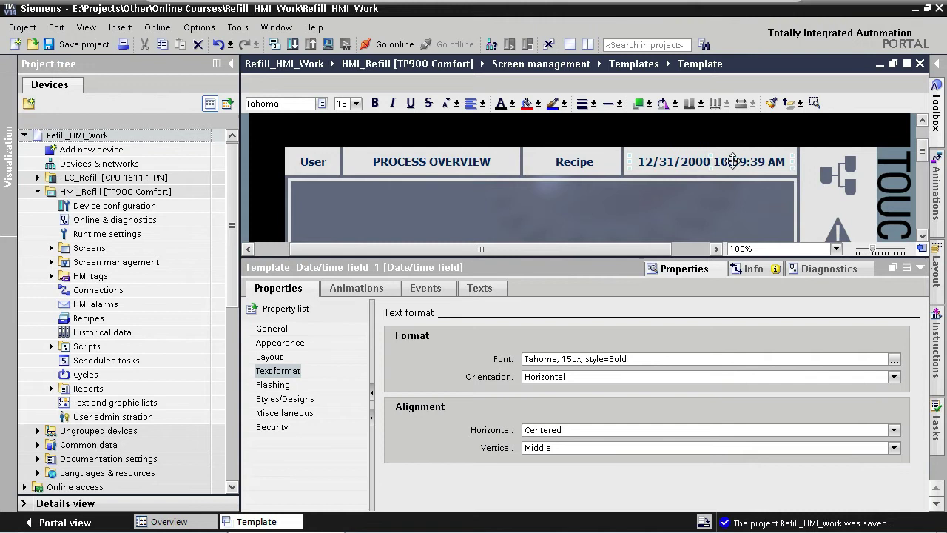
{"action": "left_click_drag", "start_coordinate": [732, 161], "coordinate": [737, 161]}
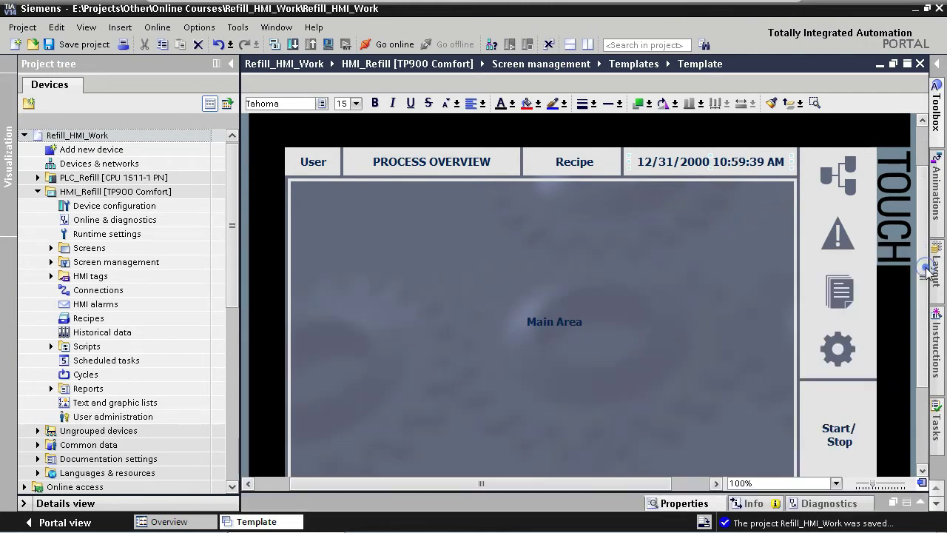
{"action": "left_click", "coordinate": [920, 268]}
In the Connections editor, set HMI_Connection_1's HMI time synchronization mode to Slave.
{"action": "double_click", "coordinate": [142, 293]}
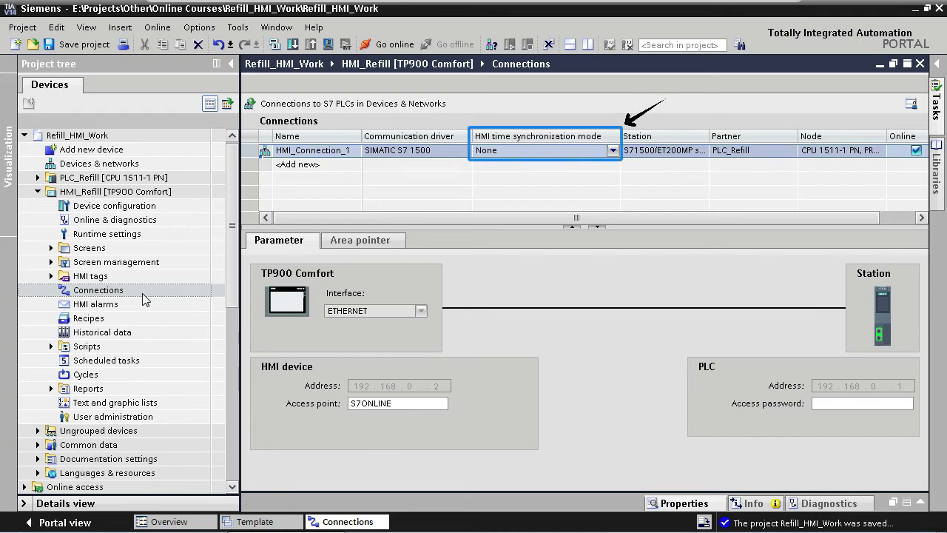
{"action": "left_click", "coordinate": [613, 151]}
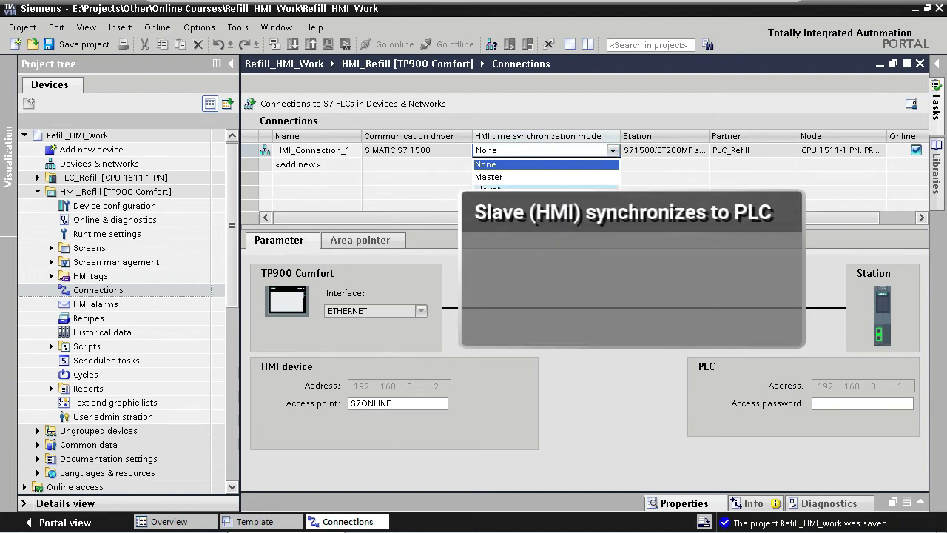
{"action": "left_click", "coordinate": [495, 189]}
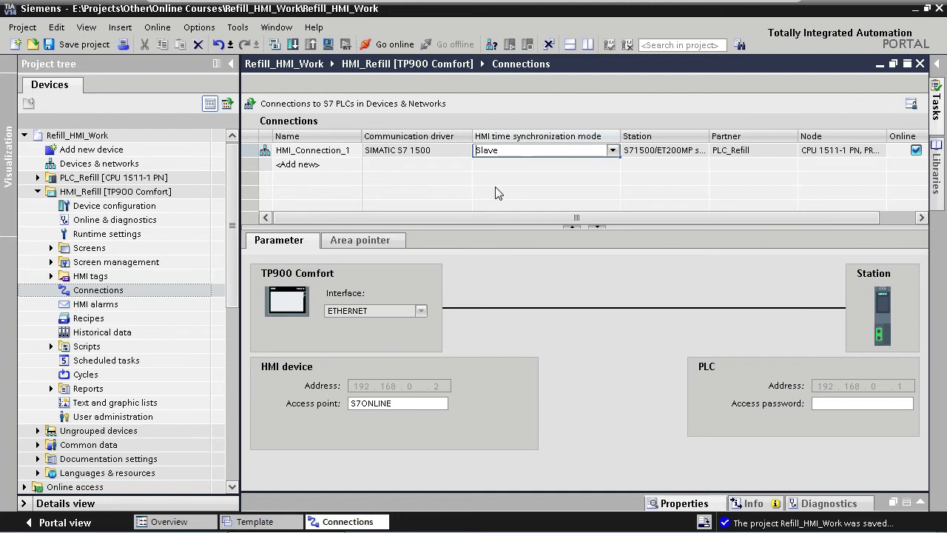
Close the Connections editor to return to the Template tab.
{"action": "left_click", "coordinate": [920, 64]}
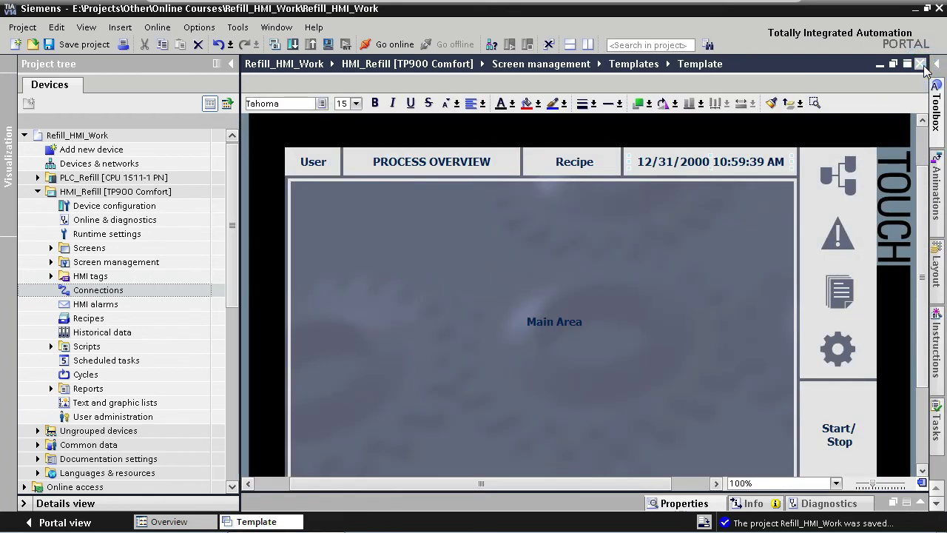